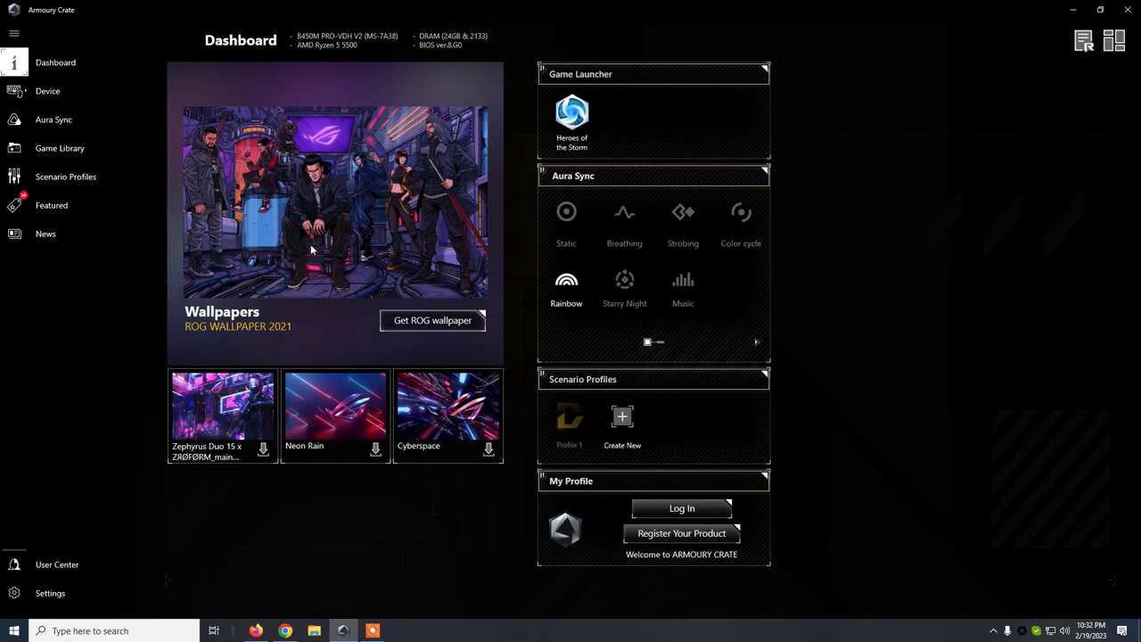
click(14, 35)
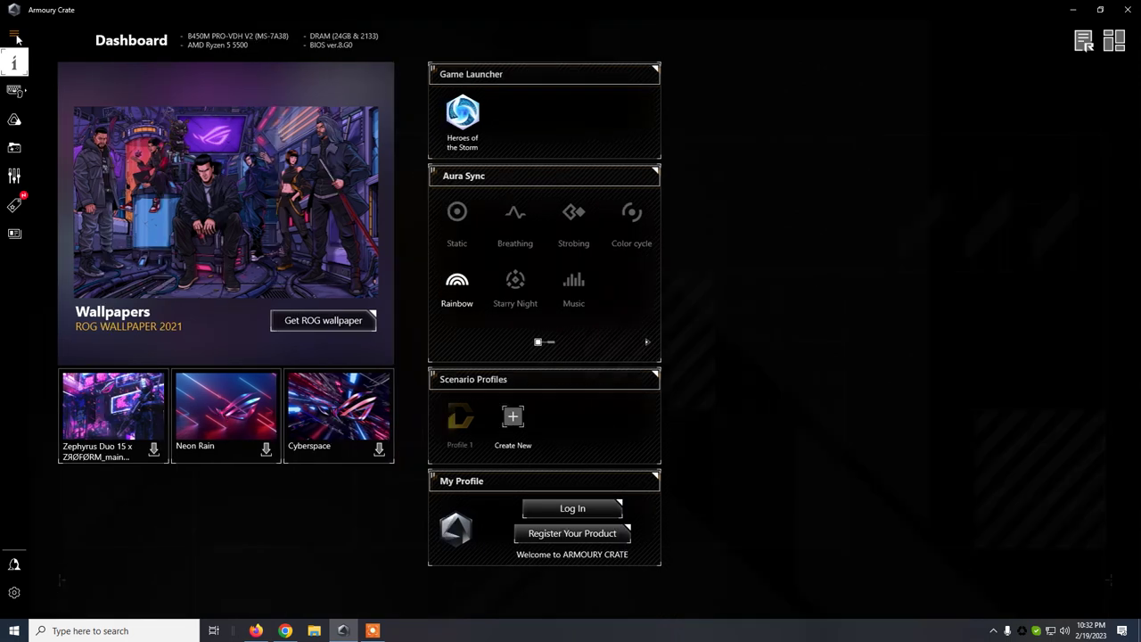
click(15, 36)
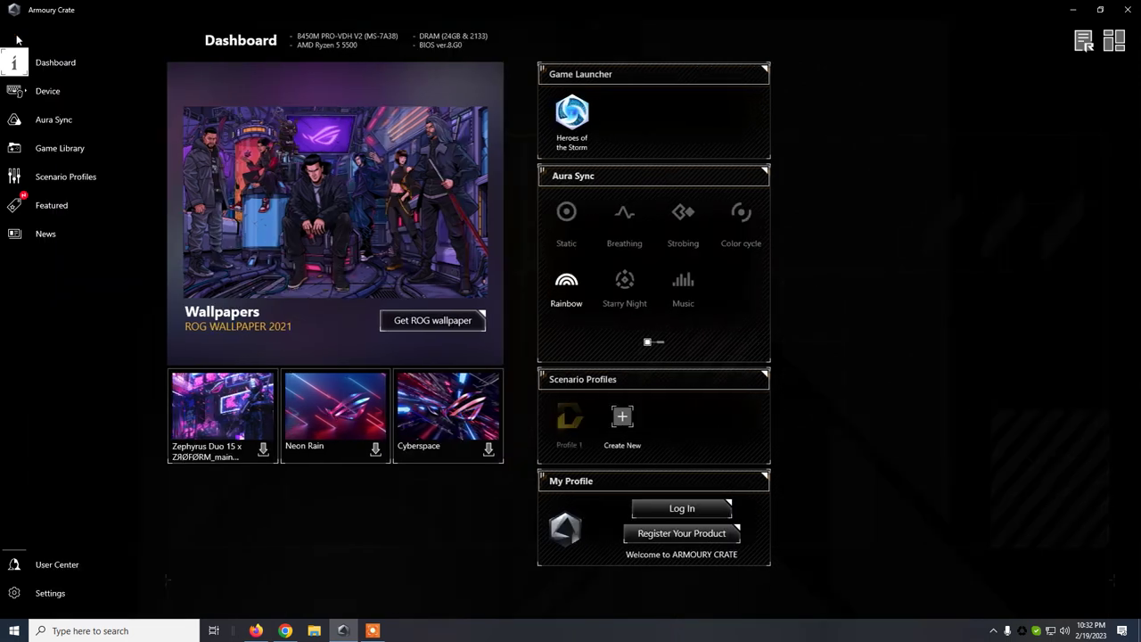
click(52, 95)
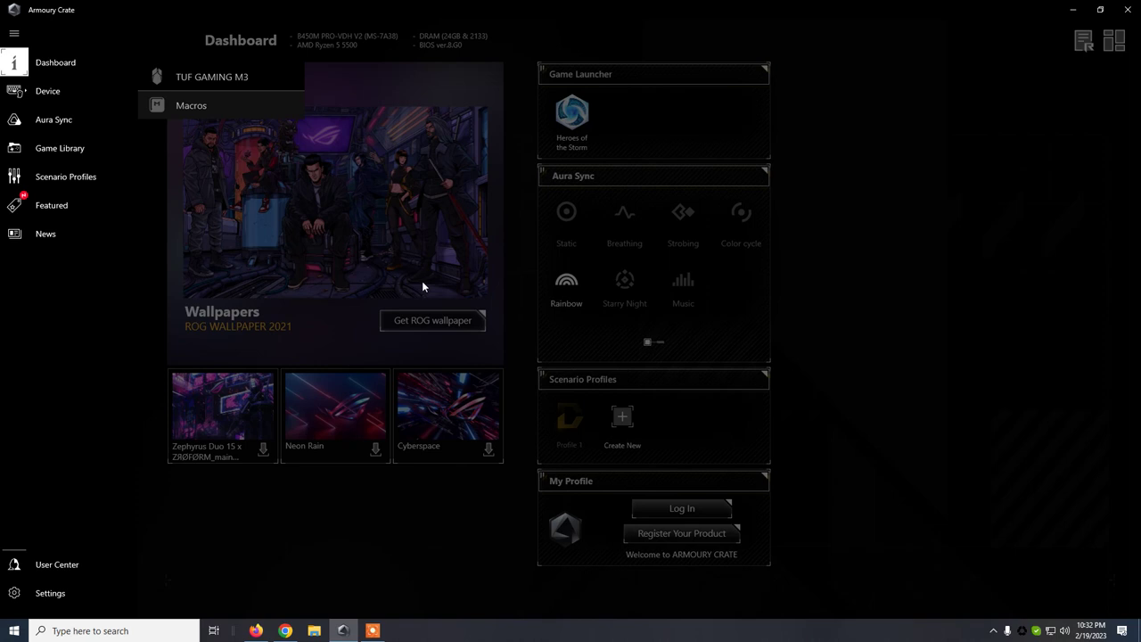
click(833, 254)
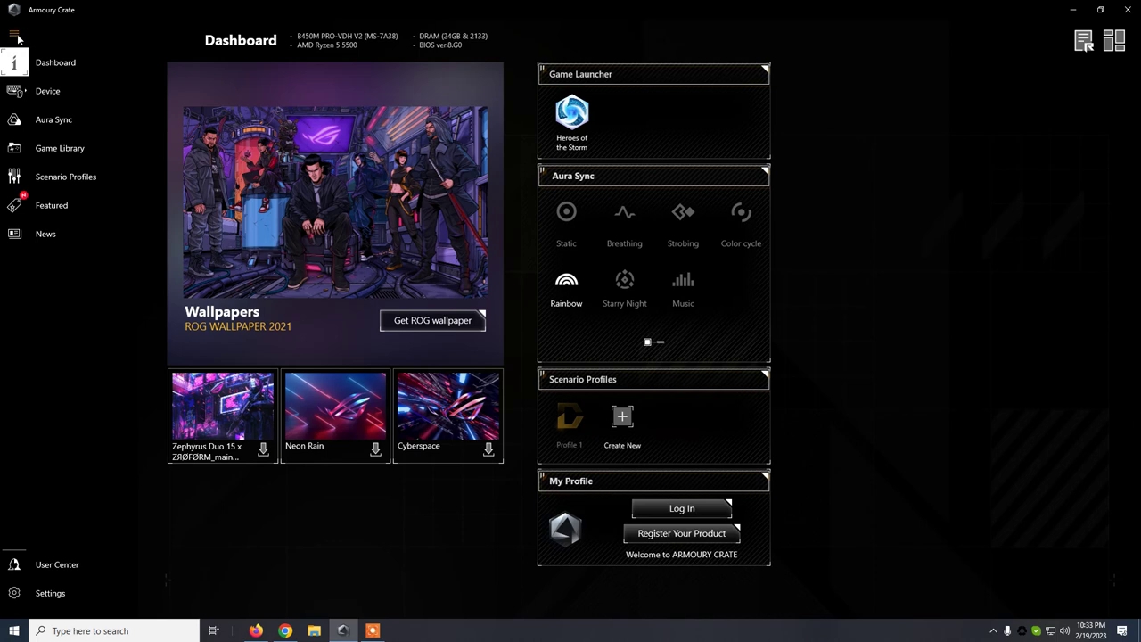
Open the device settings of the TUF GAMING M3 mouse.
click(46, 91)
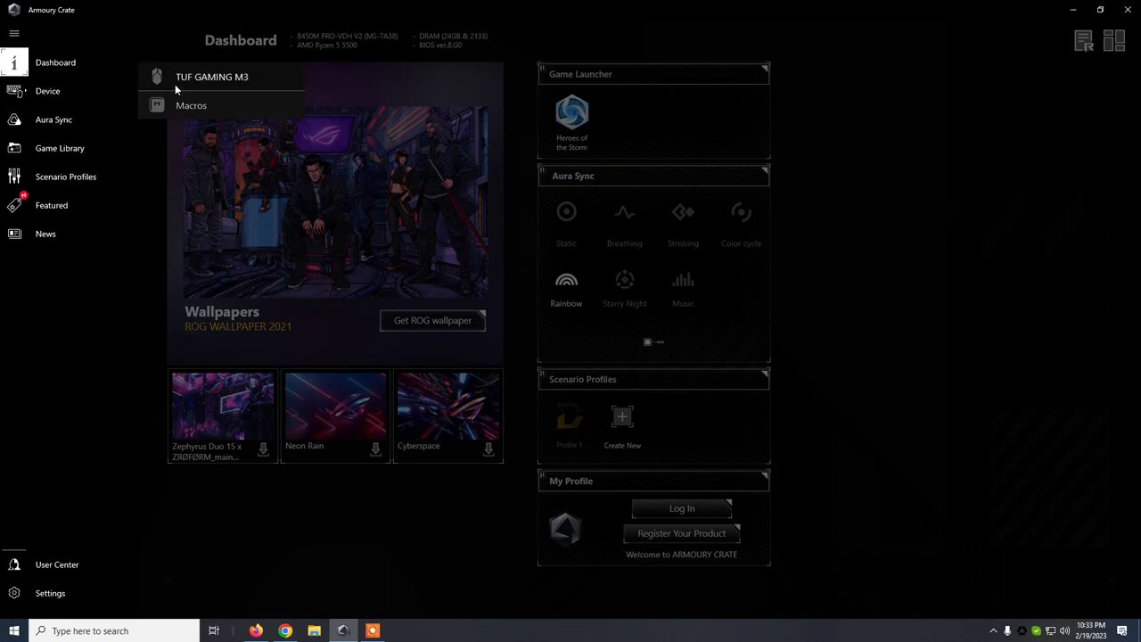
click(246, 80)
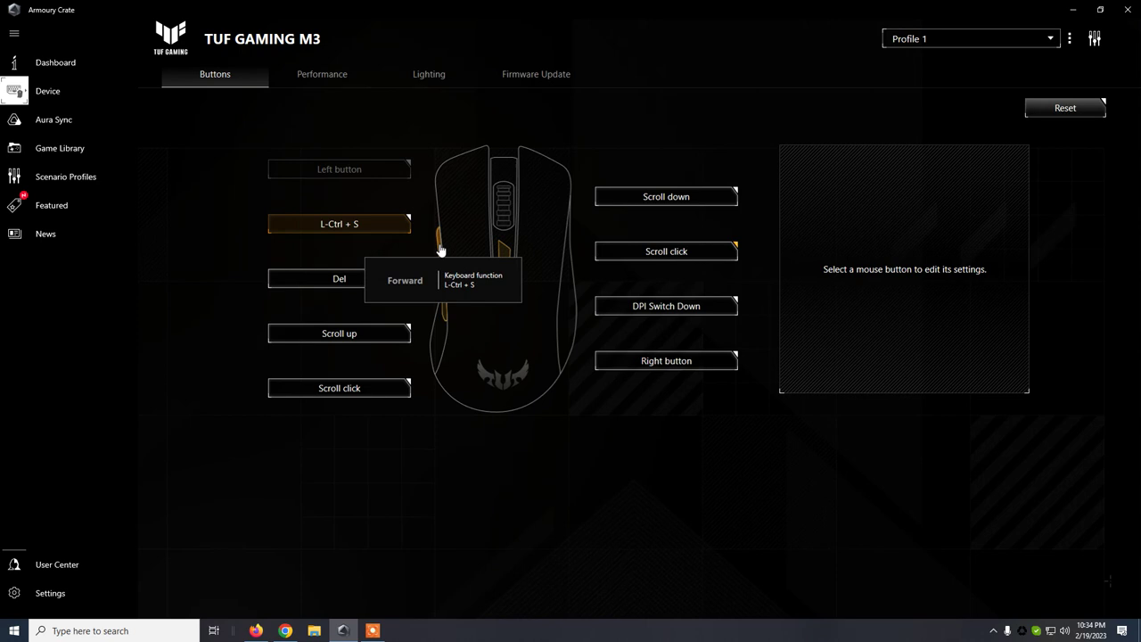
Review the mouse's performance, lighting and firmware update settings, switching the lighting effects on and back off.
click(332, 78)
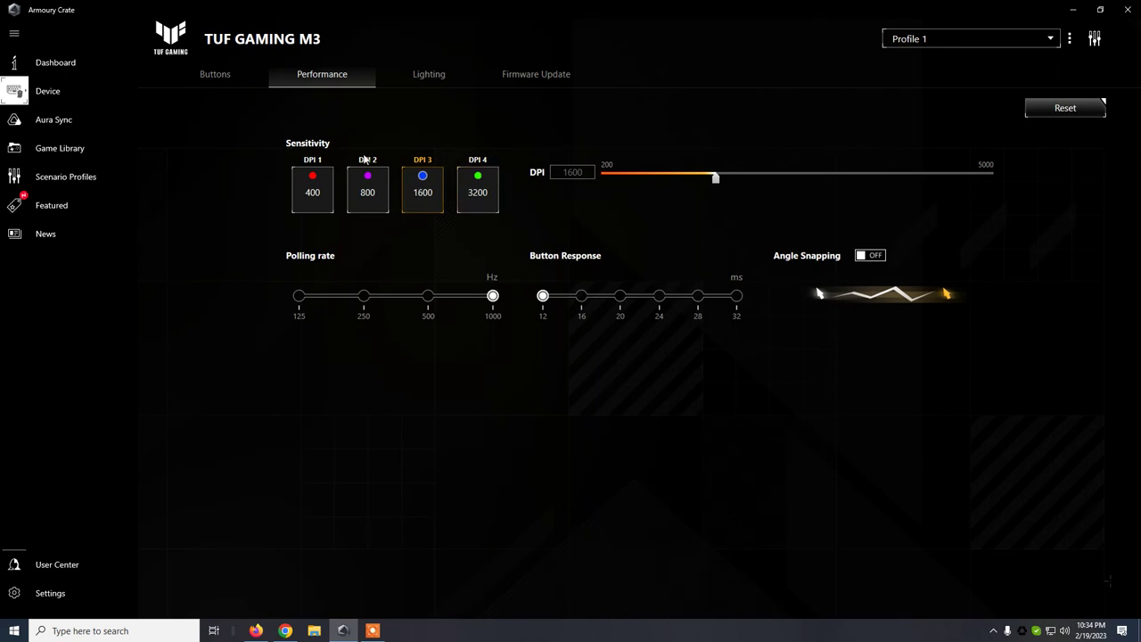
click(433, 78)
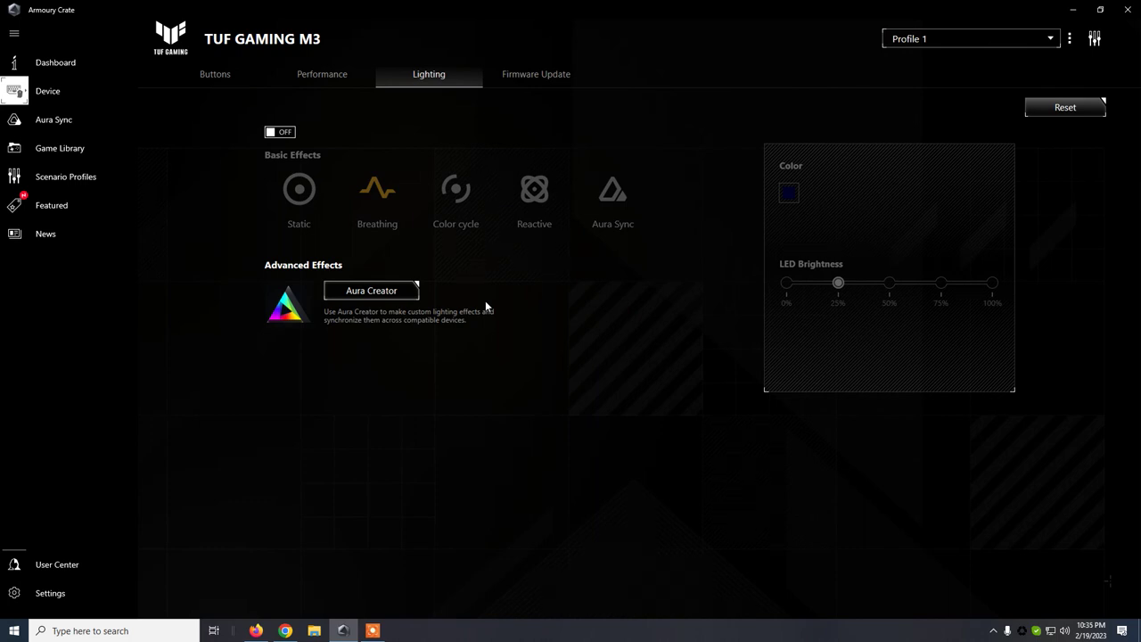
click(283, 132)
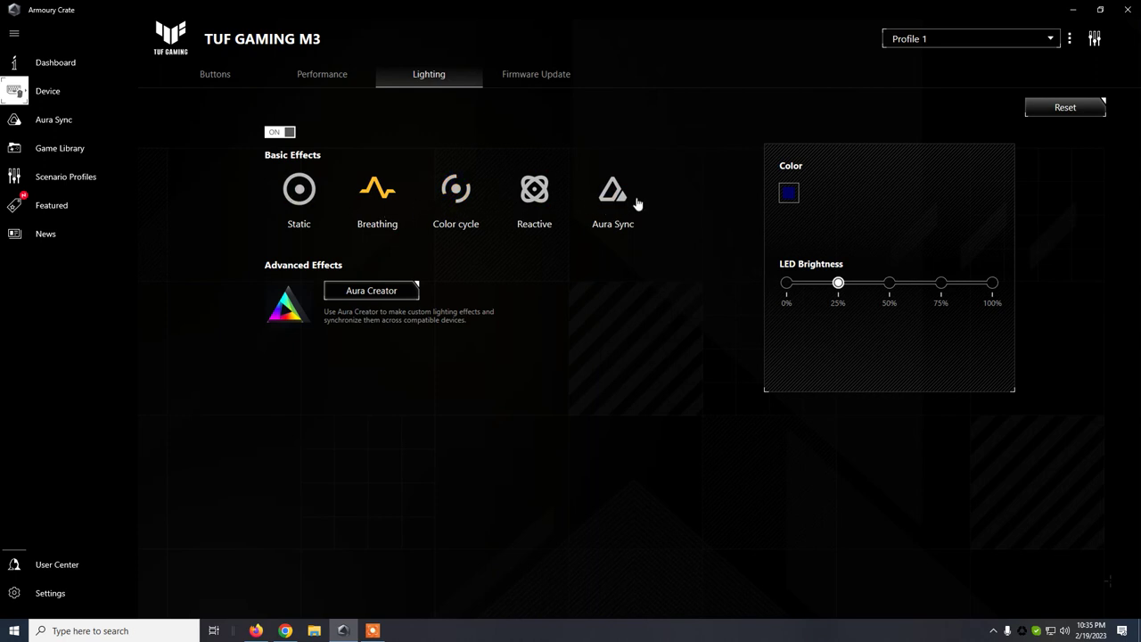
click(277, 134)
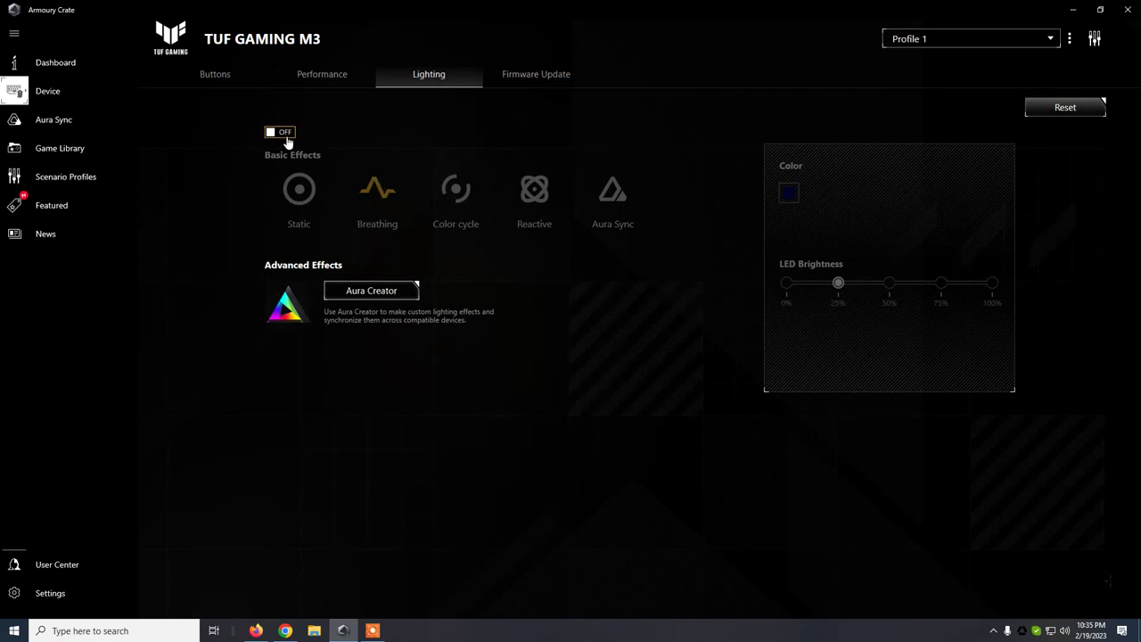
click(546, 74)
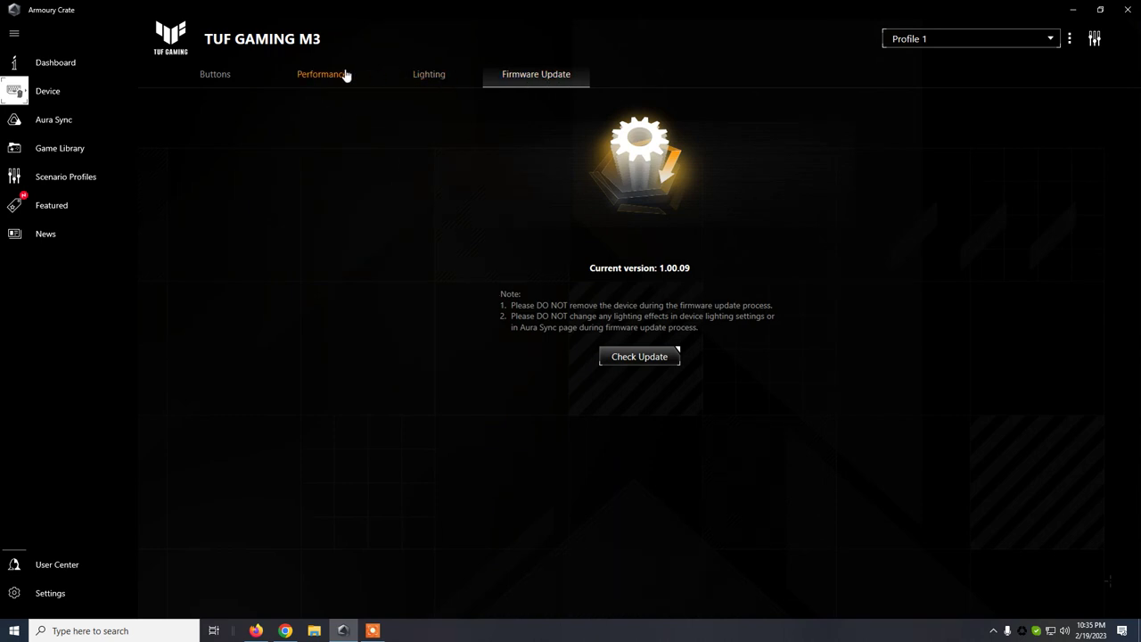
Return to the mouse's button assignments and review the function types available for the DPI Switch Down button.
click(218, 76)
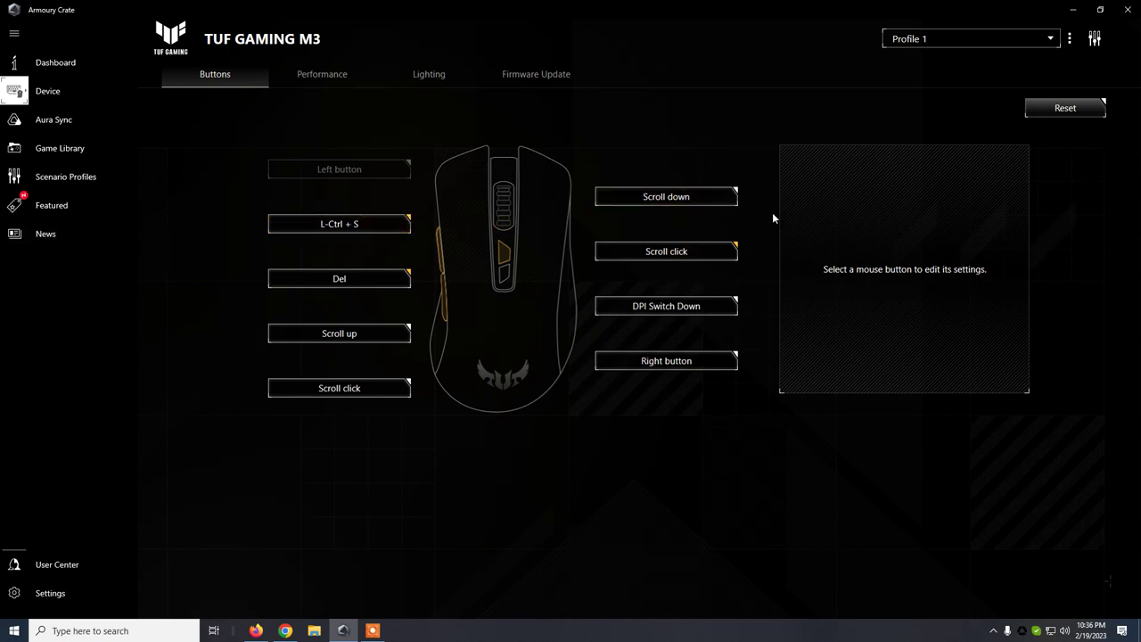
click(670, 314)
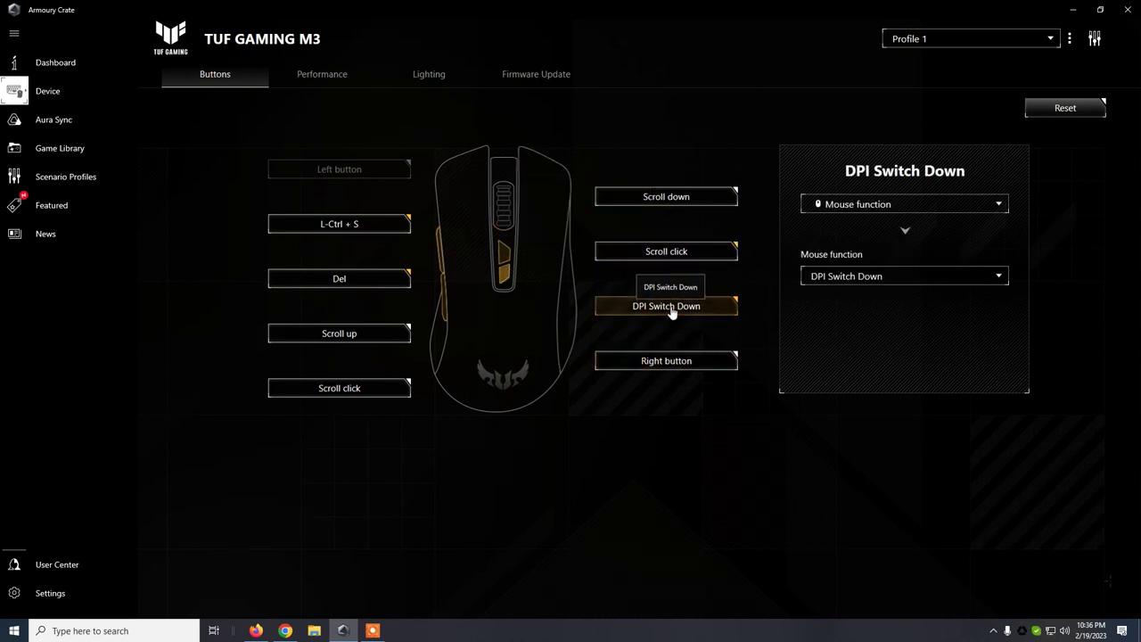
click(898, 212)
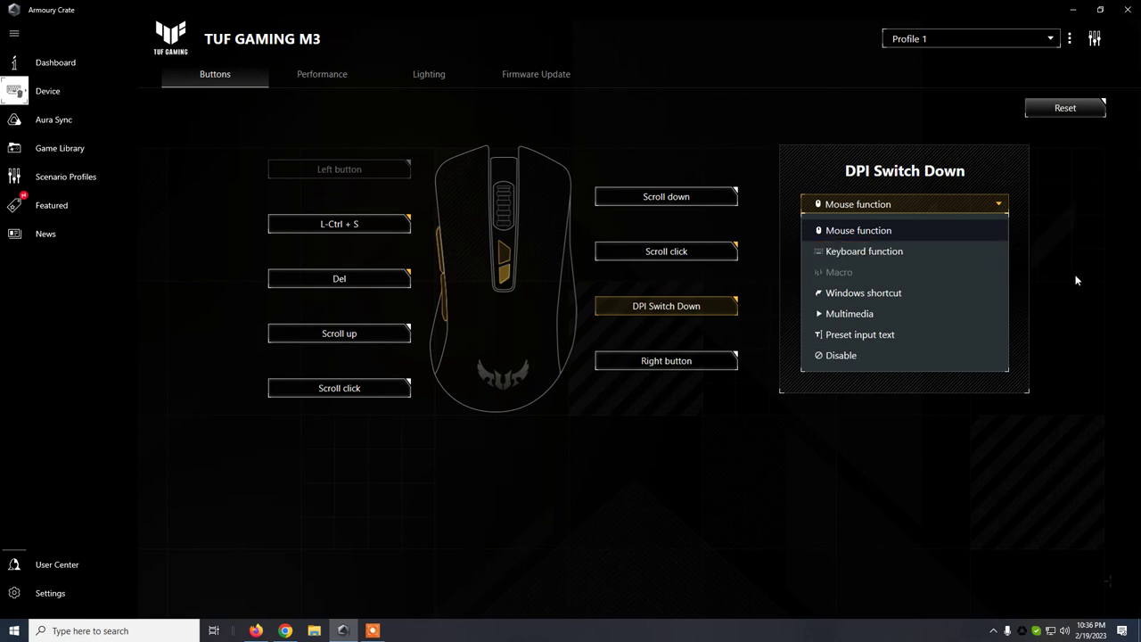
click(1025, 282)
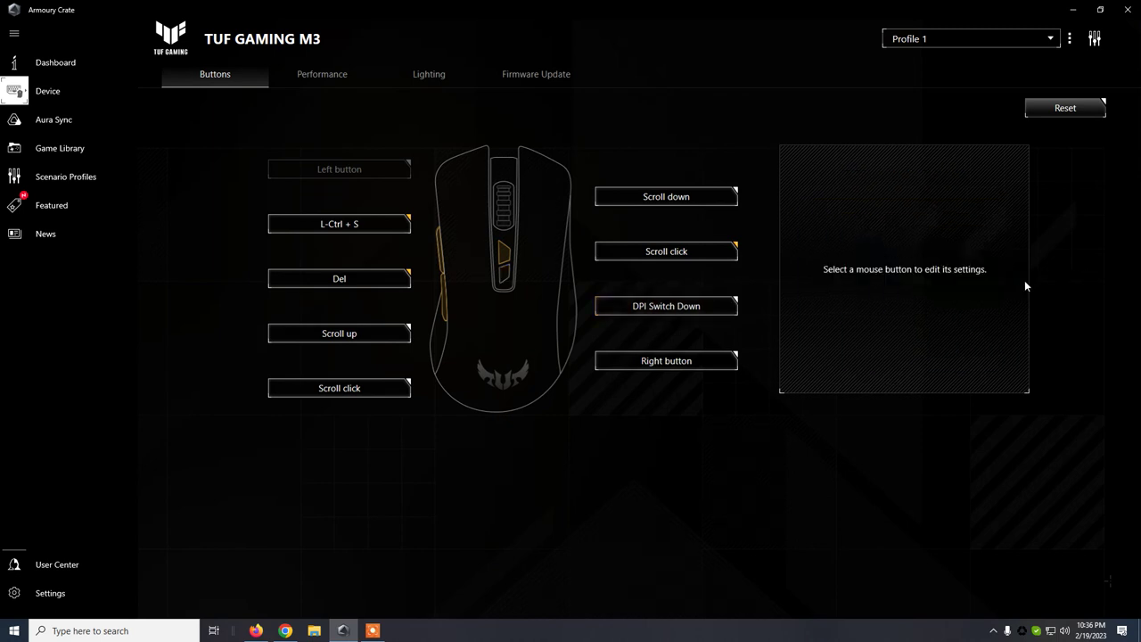
Assign the Esc key to the DPI Switch Down button as a keyboard function.
click(505, 280)
click(898, 210)
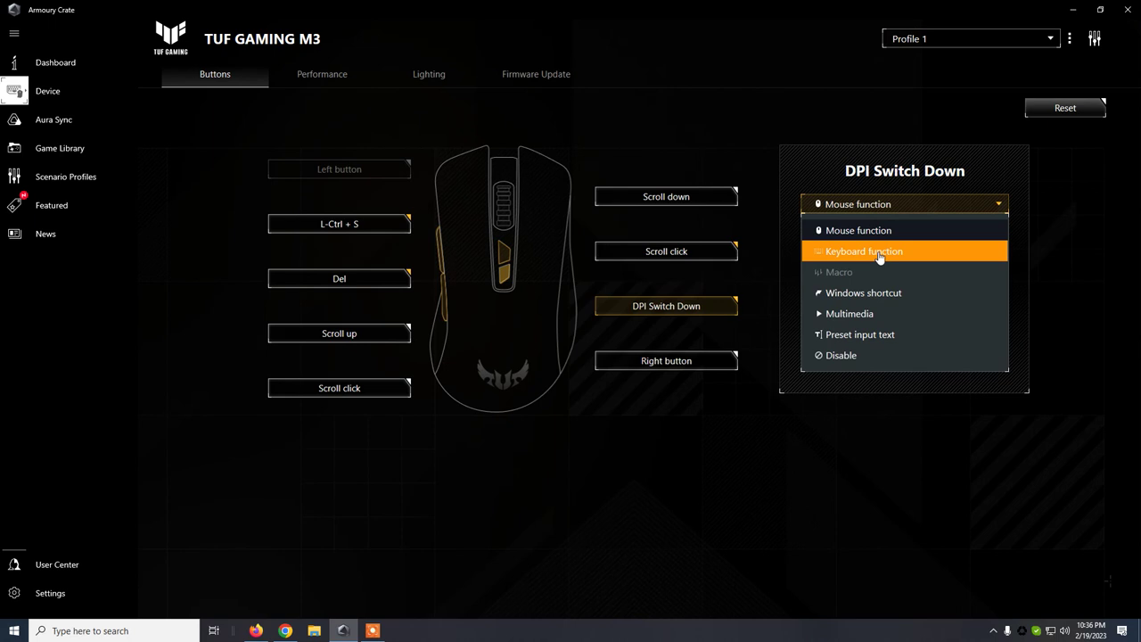
click(878, 253)
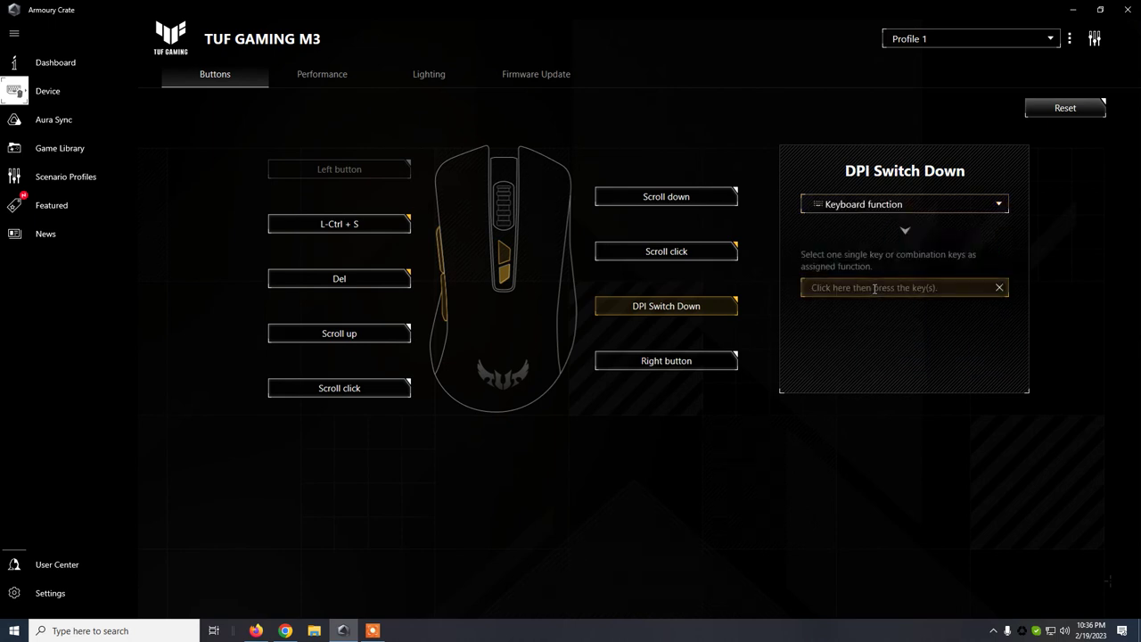
click(874, 288)
key(Escape)
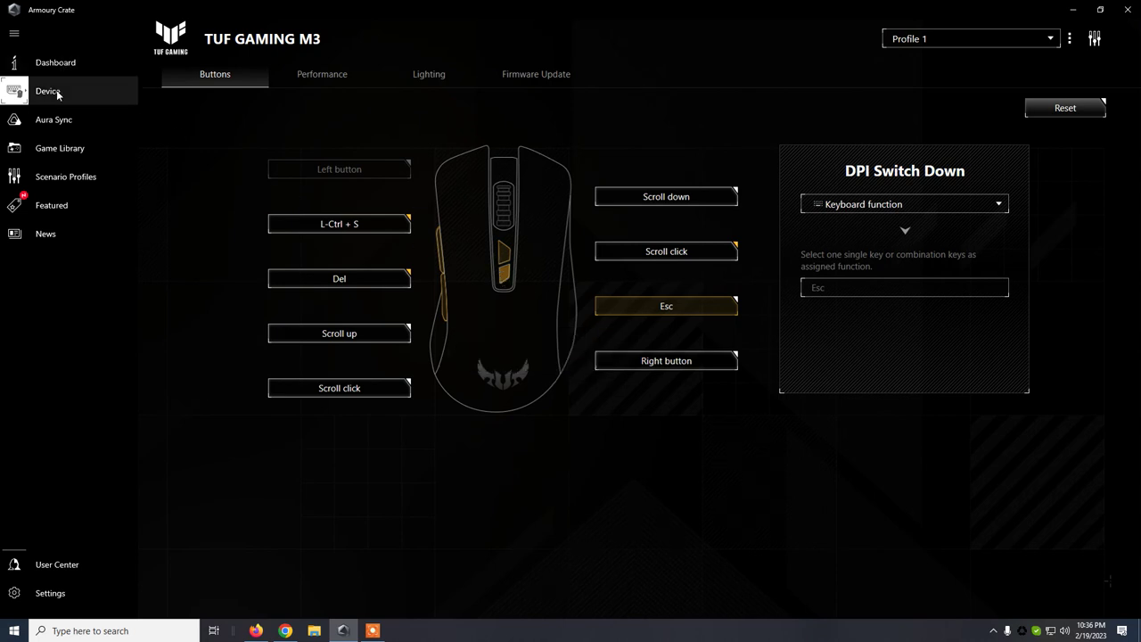
View the Macros page of the device section.
click(18, 91)
click(222, 79)
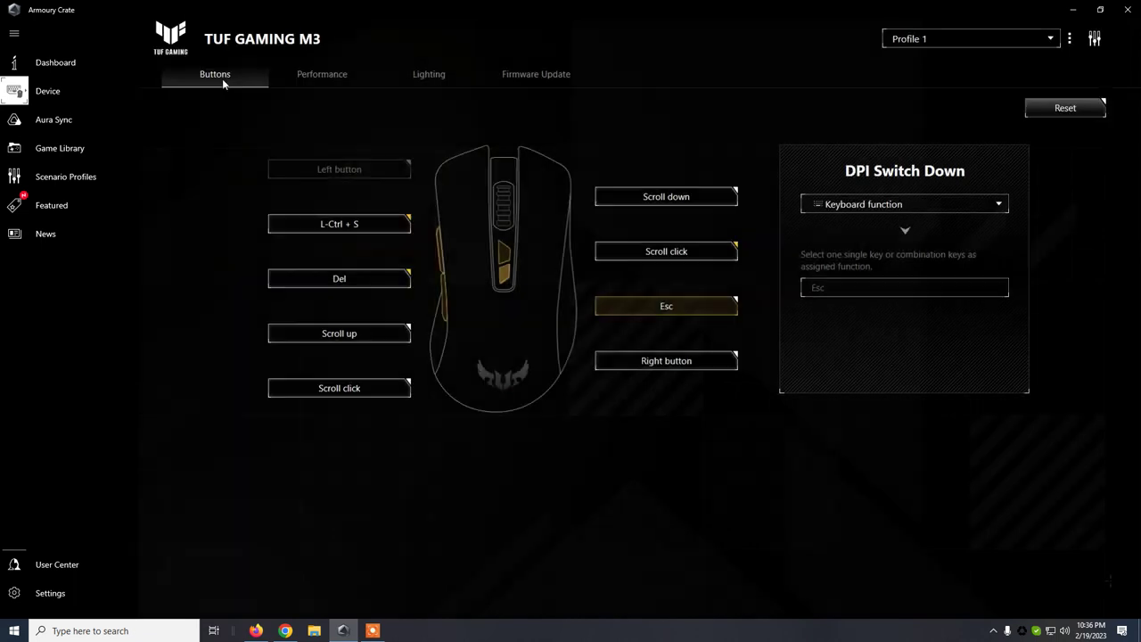
click(65, 90)
click(196, 107)
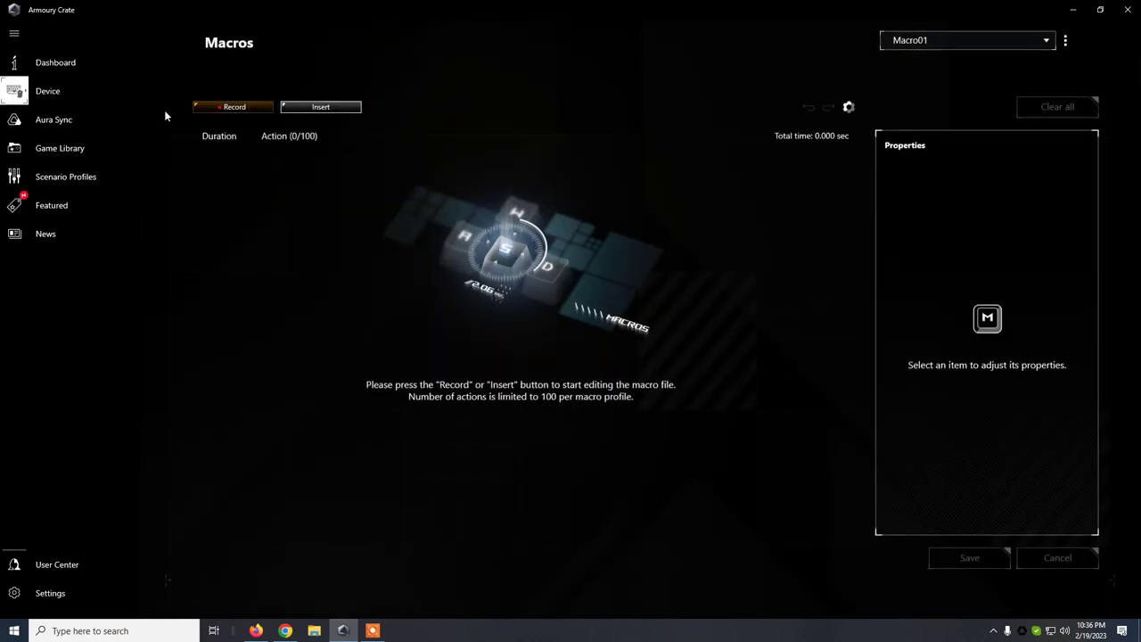
click(66, 90)
click(219, 110)
Return to the TUF GAMING M3 button assignments by way of the dashboard and collapse the navigation sidebar.
click(70, 70)
click(64, 95)
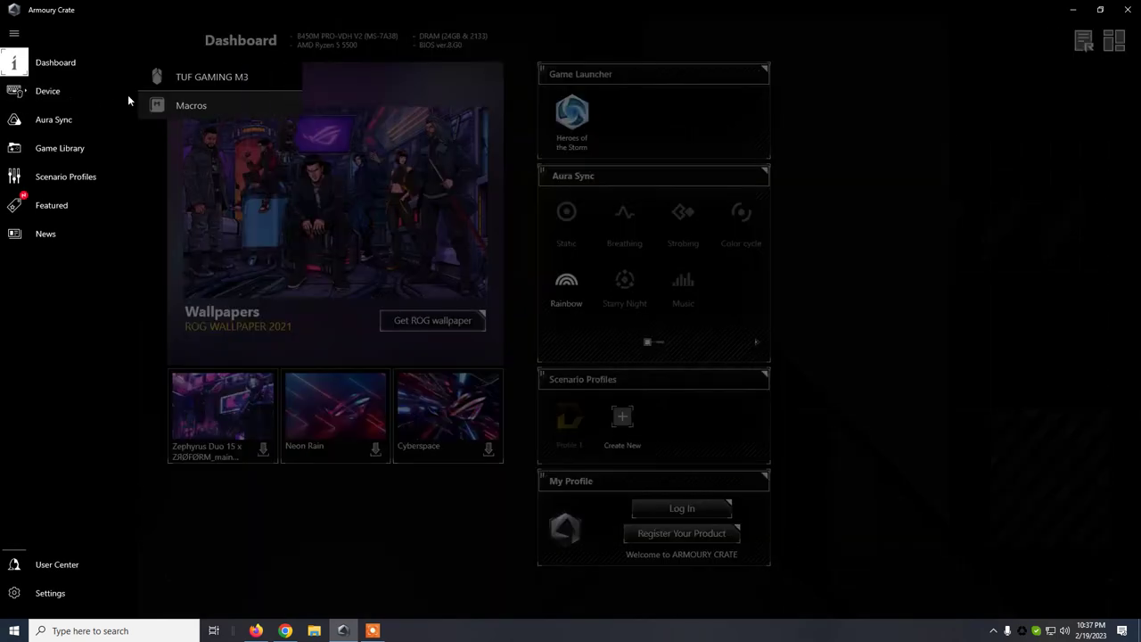
click(200, 78)
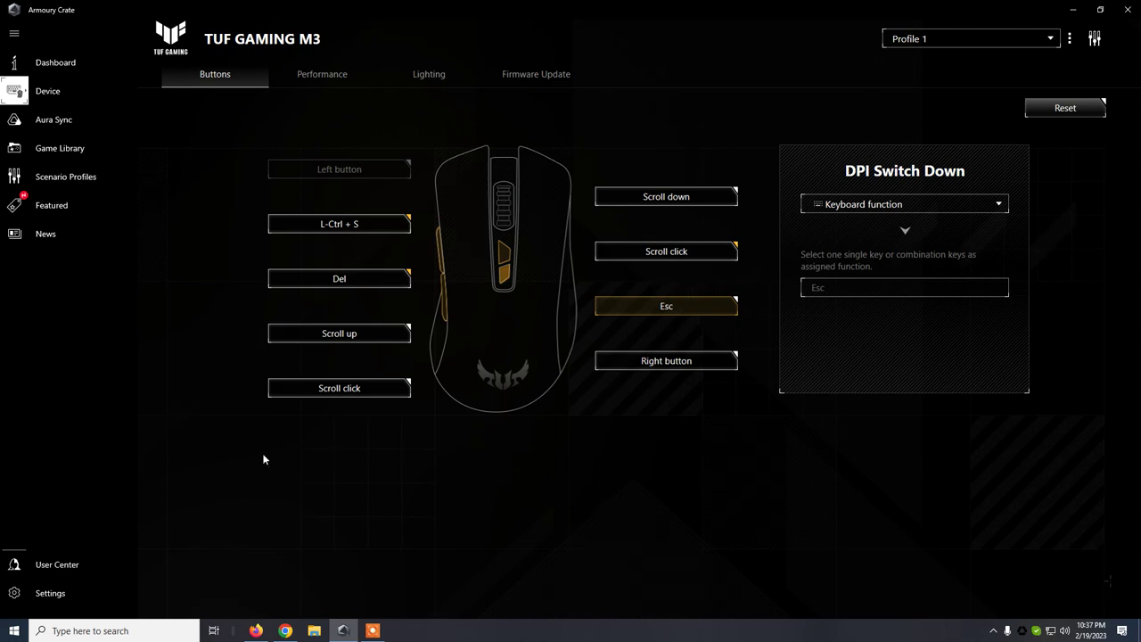
click(15, 36)
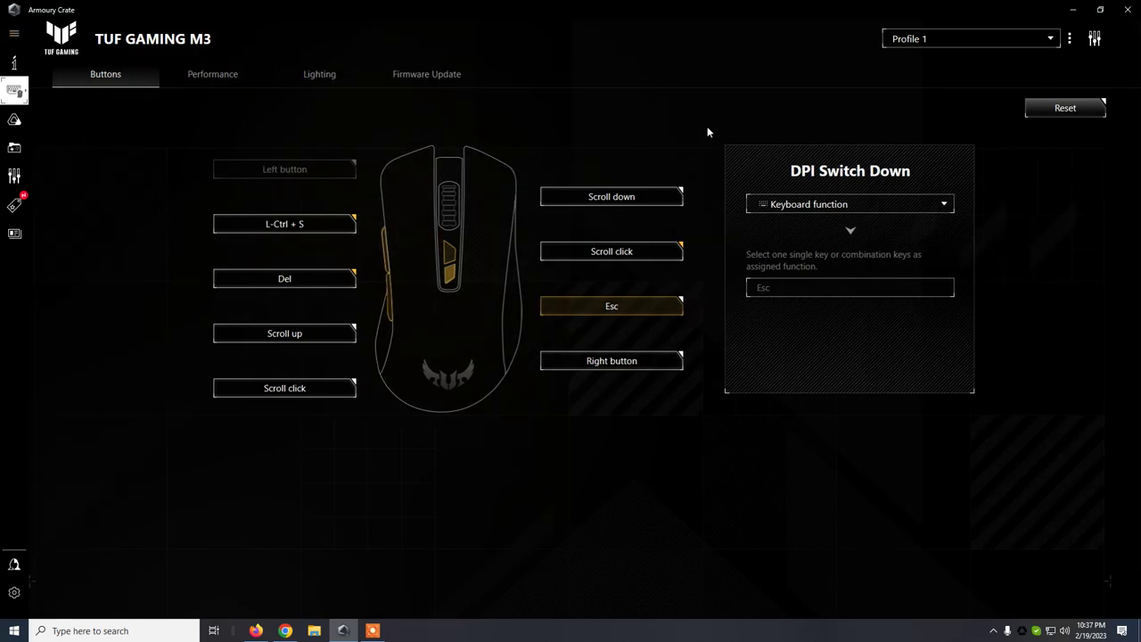